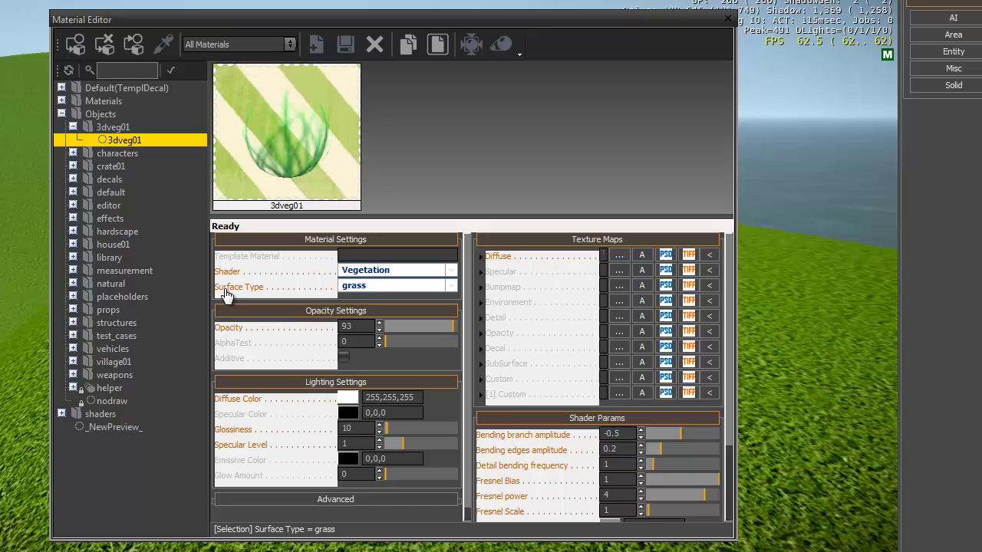
- Load 3dveg01.tif from the objects/3dveg01 folder as the 3dveg01 material's diffuse texture and set its opacity to 93
mouse_move(528, 261)
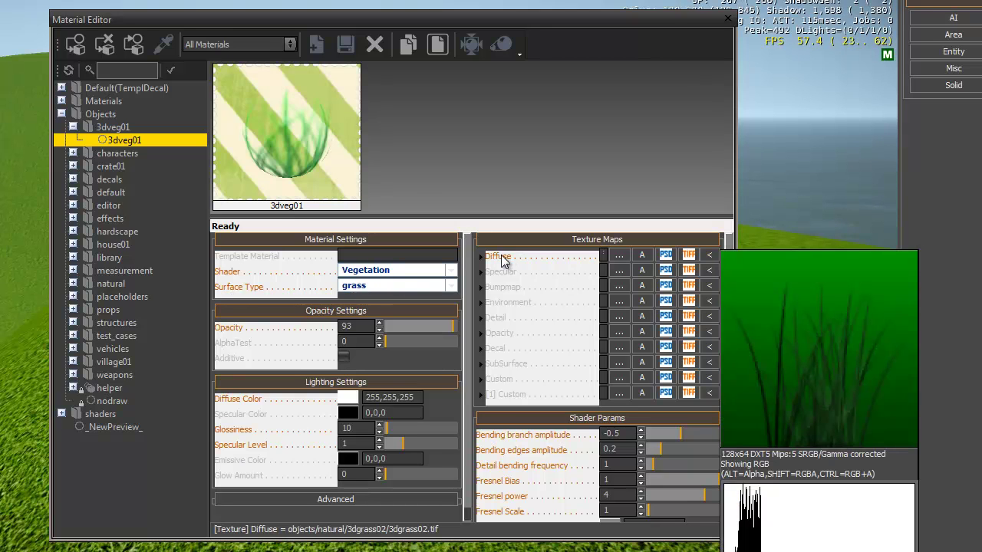
left_click(603, 256)
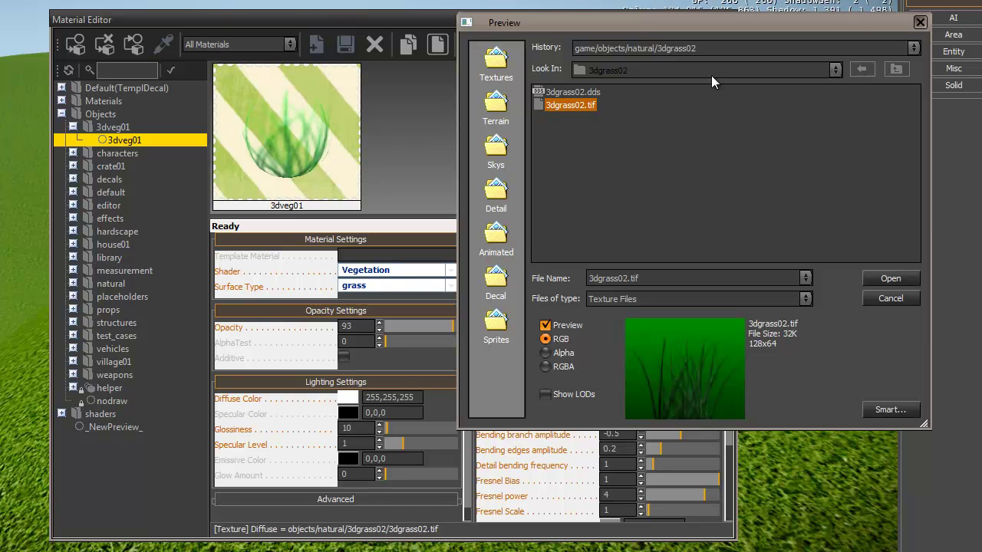
left_click(897, 69)
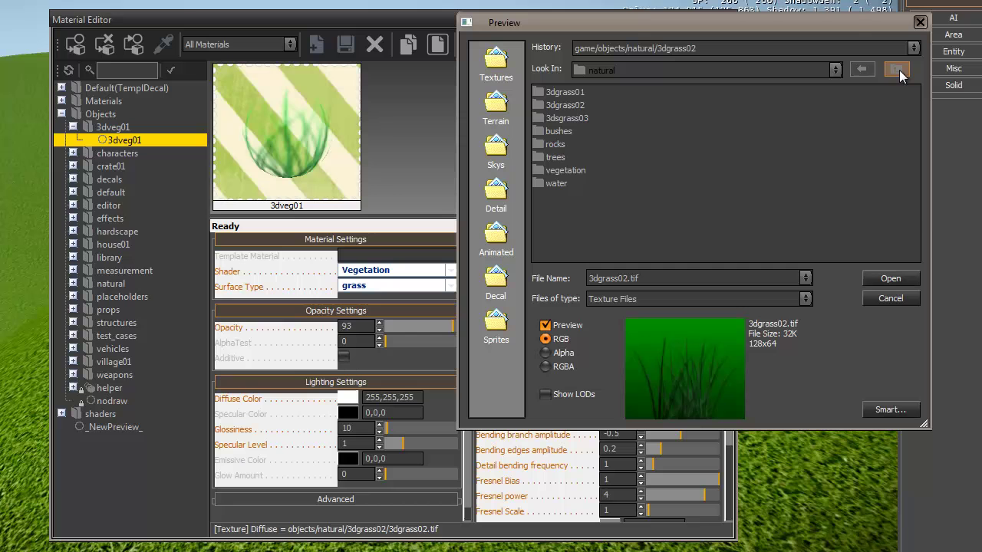
left_click(899, 72)
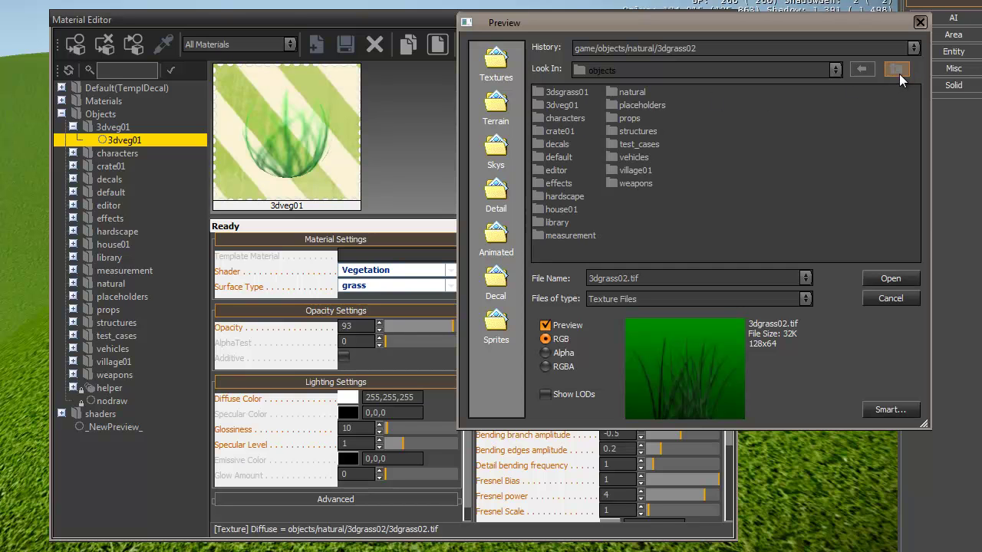
double_click(567, 107)
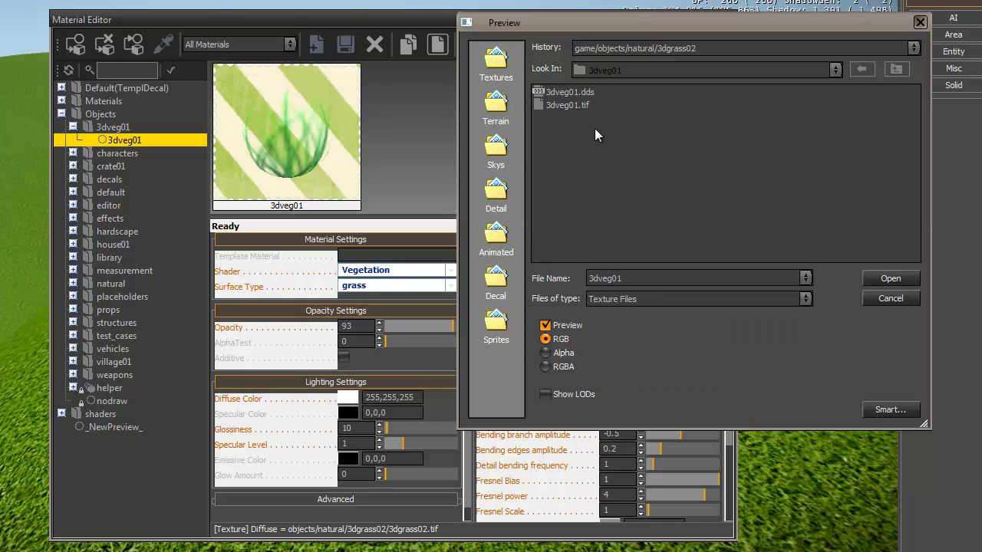
double_click(585, 106)
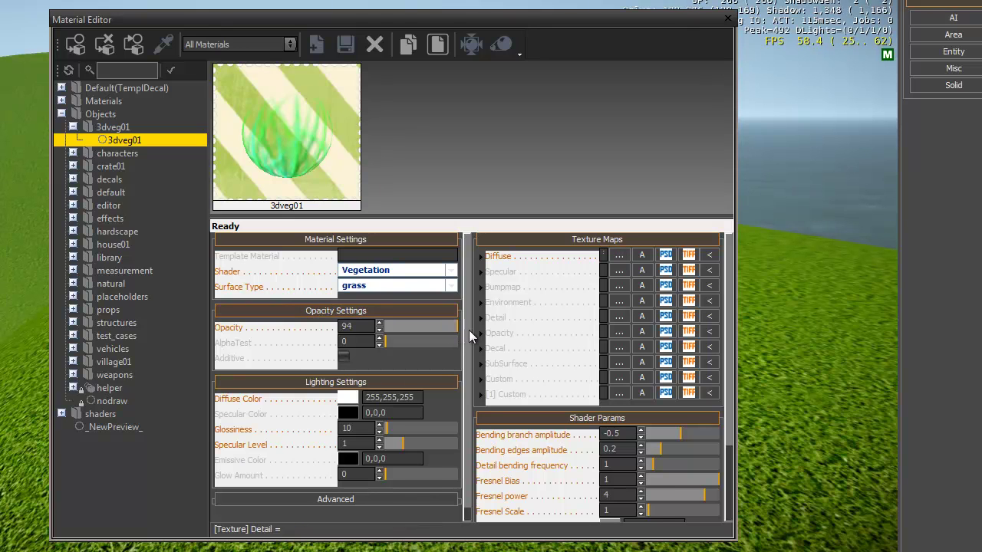
left_click_drag(468, 330, 474, 330)
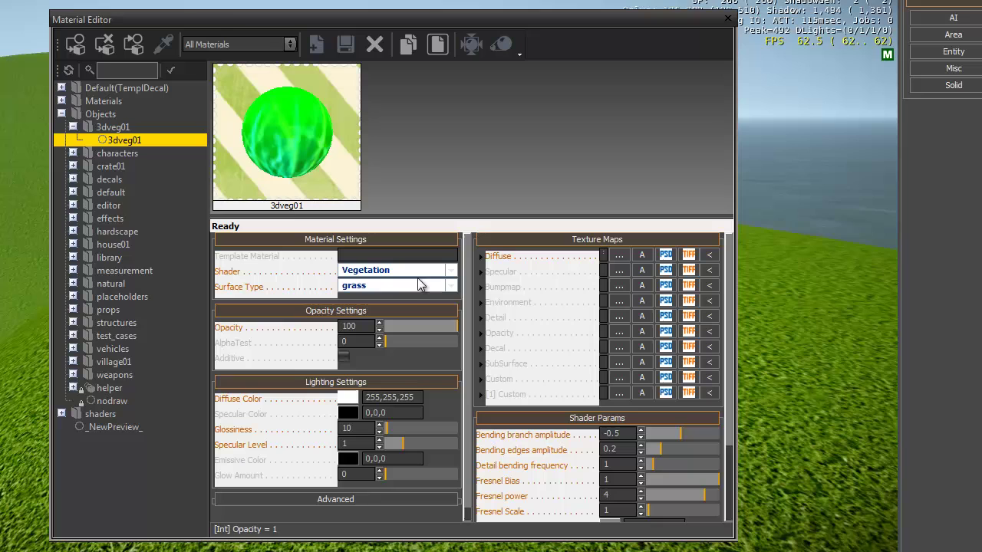
left_click(454, 326)
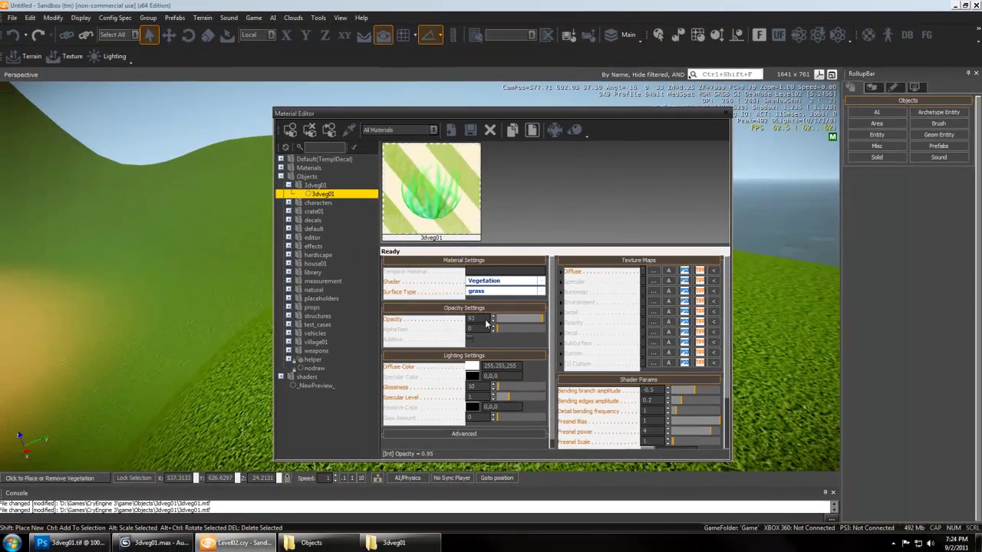
- Add 3dveg01.cgf from Game/Objects/3dveg01 to the terrain's vegetation object list
left_click(873, 88)
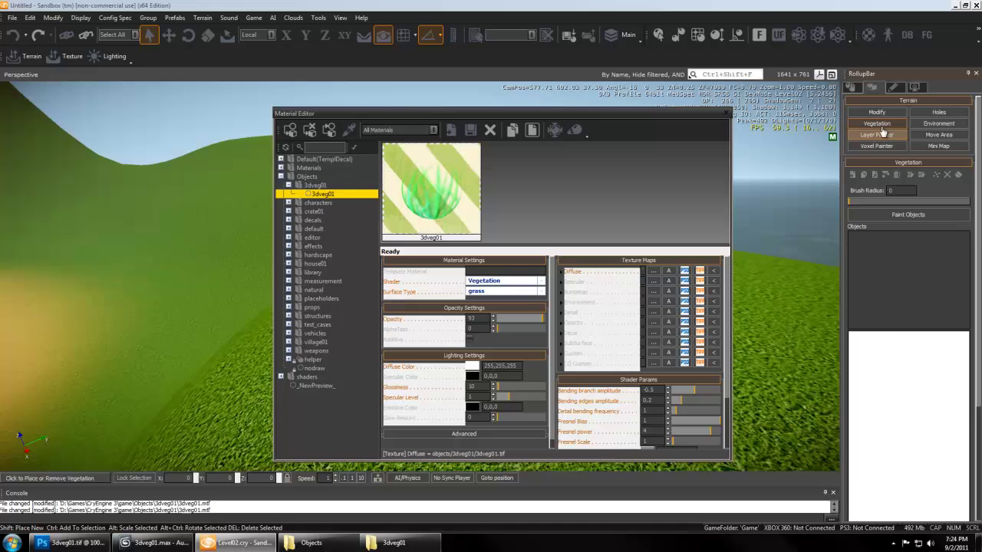
right_click(891, 246)
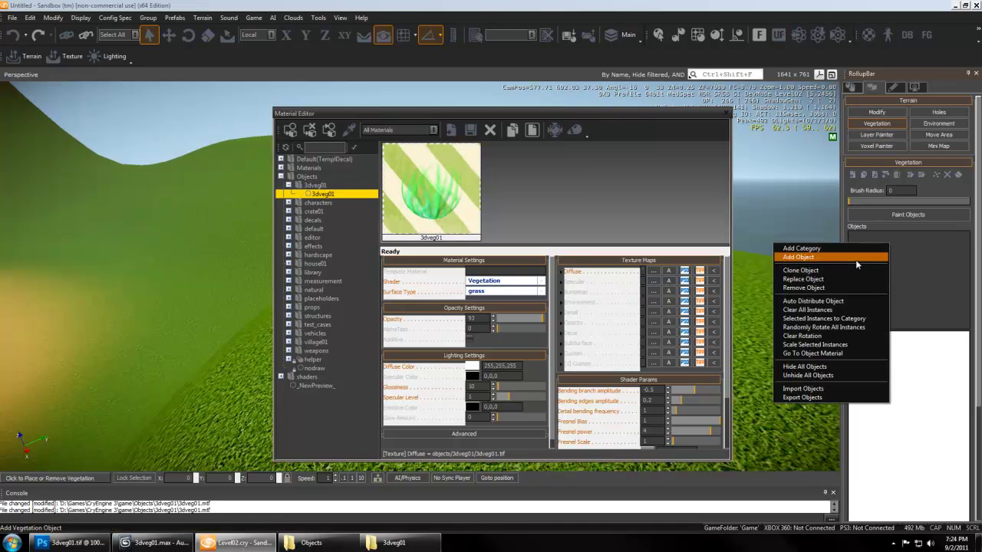
left_click(855, 259)
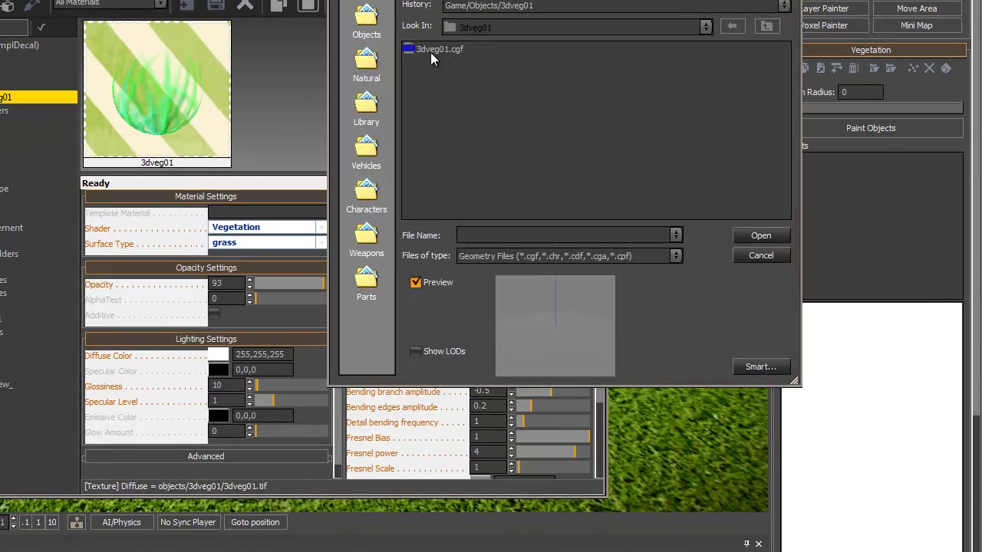
left_click(430, 52)
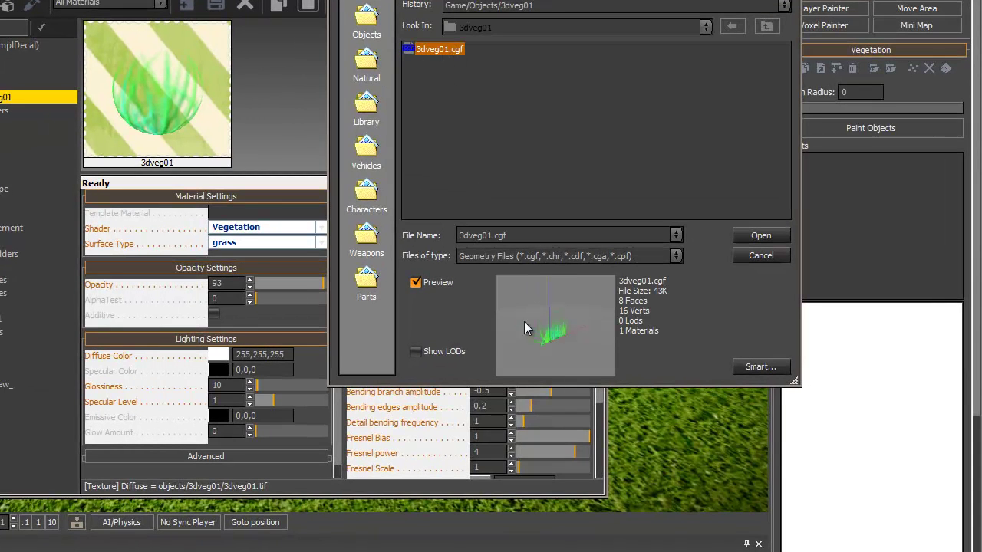
double_click(432, 50)
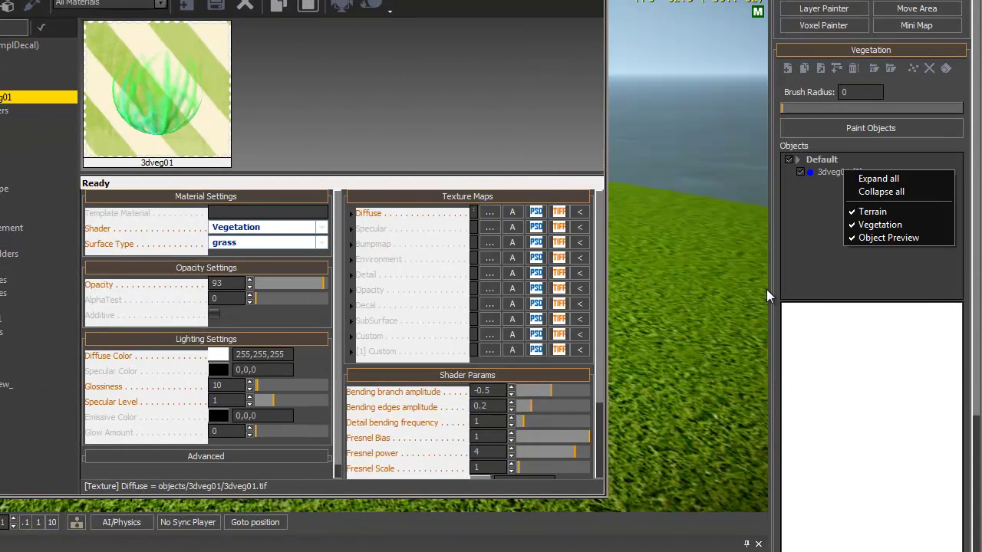
- Assign the 3dveg01 material to the 3dveg01 vegetation object and close the Material Editor
left_click(813, 204)
left_click(840, 173)
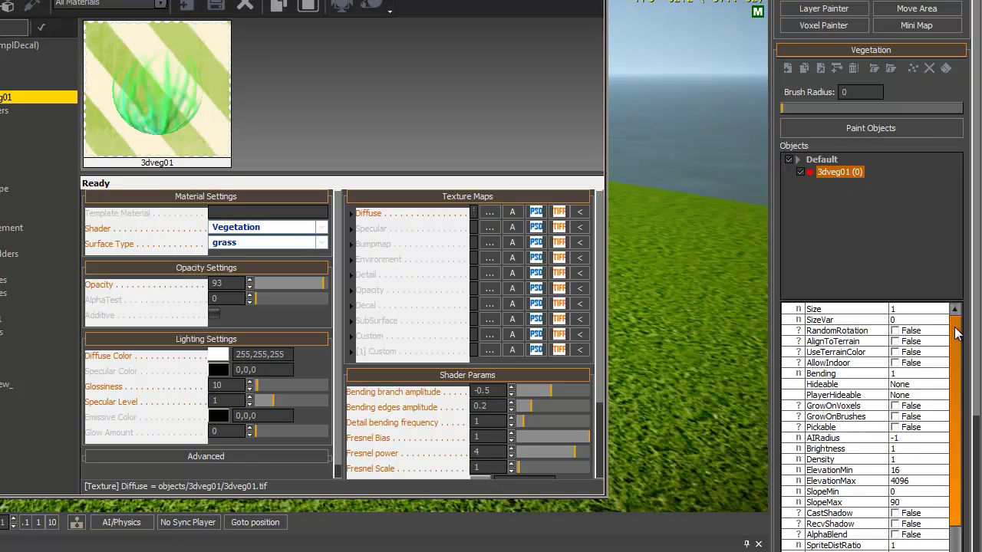
left_click_drag(956, 332, 962, 407)
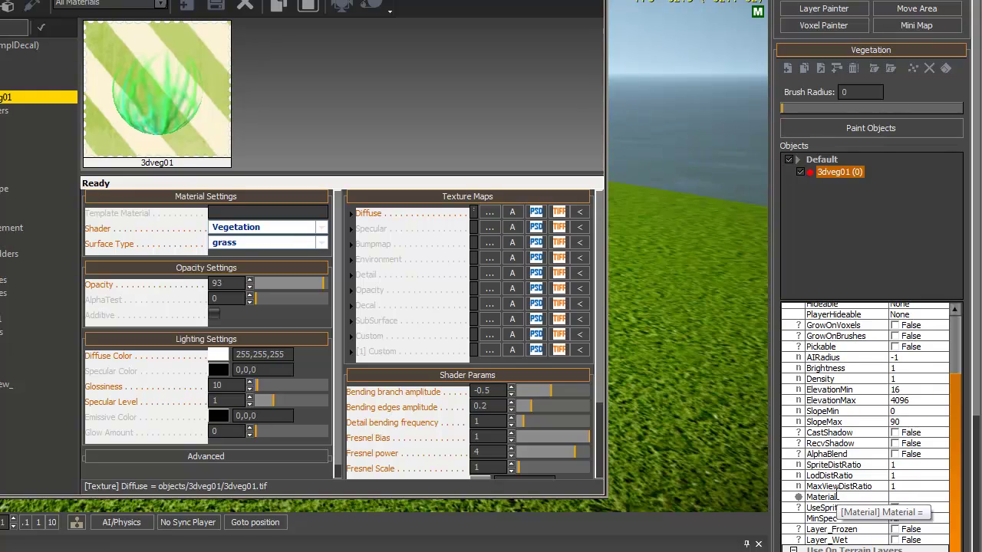
left_click(928, 500)
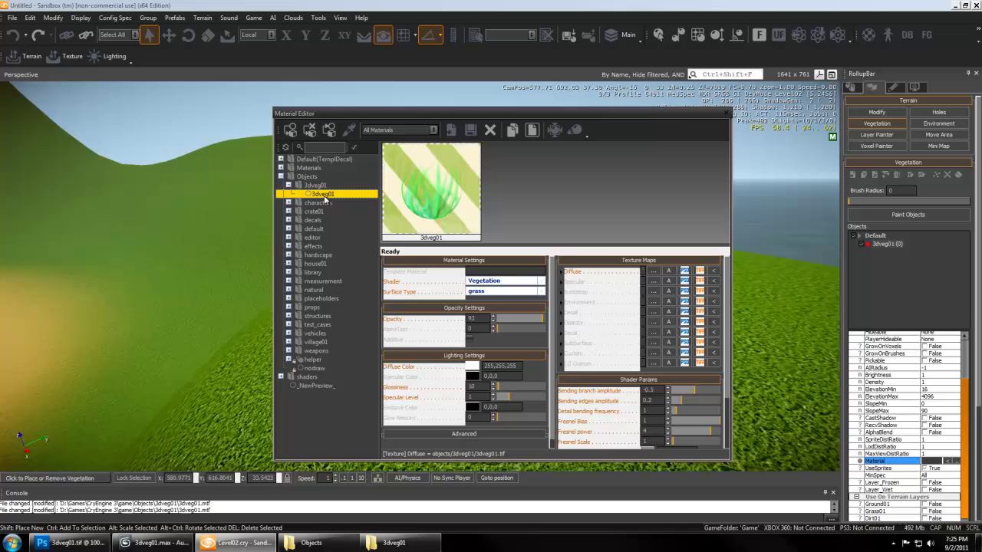
left_click(726, 115)
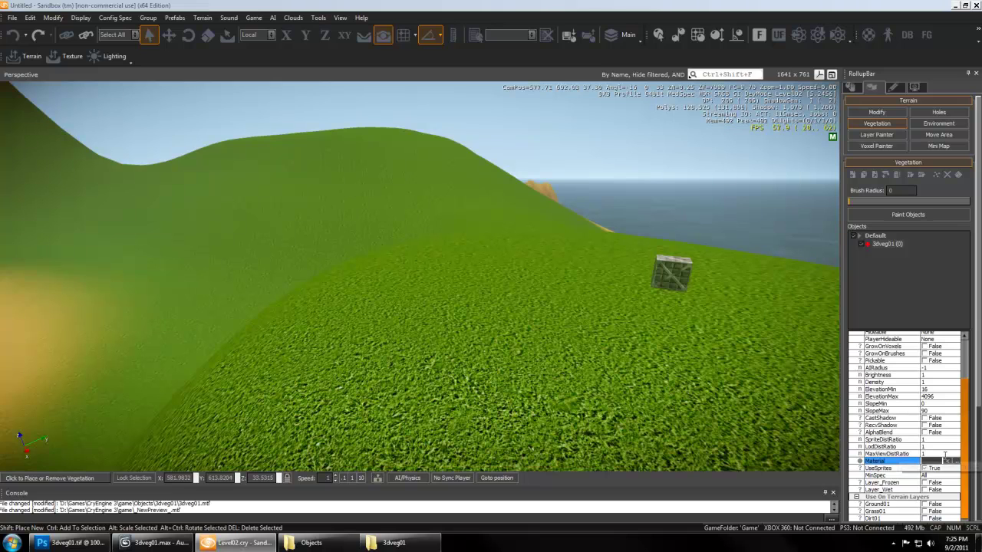
left_click(948, 460)
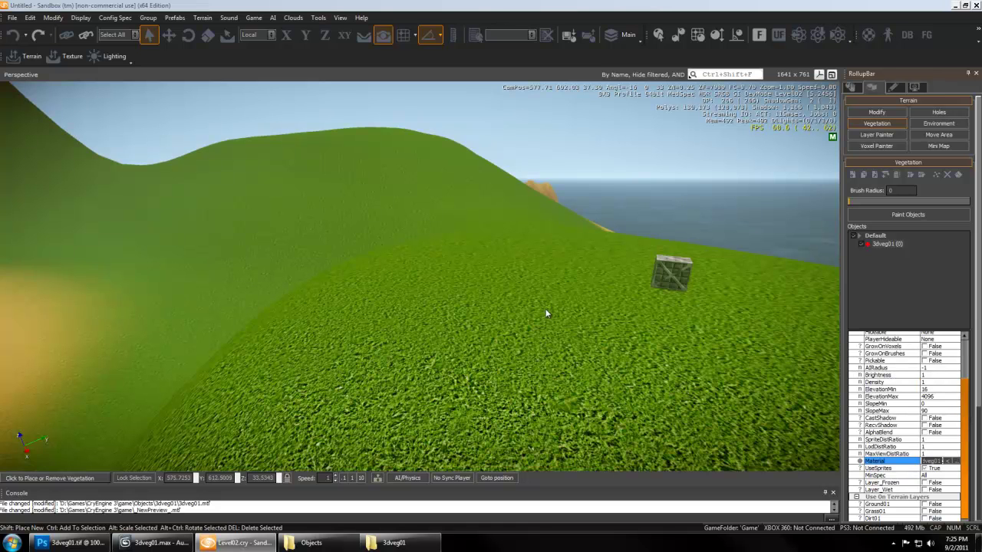
- Paint 3dveg01 vegetation over the grassy hilltop around the crate with a brush radius of 6
scroll(508, 329, "down", 5)
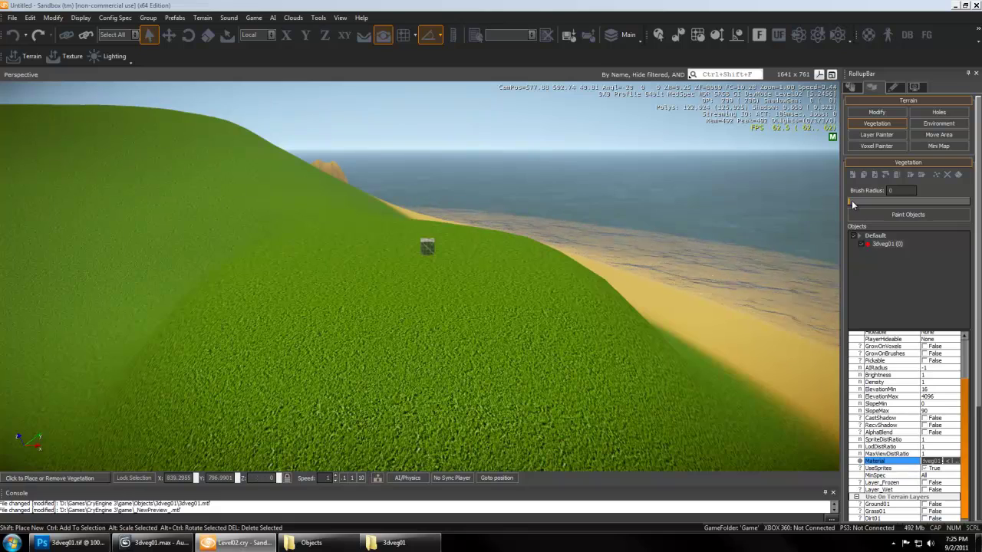
left_click_drag(851, 200, 856, 200)
left_click(894, 216)
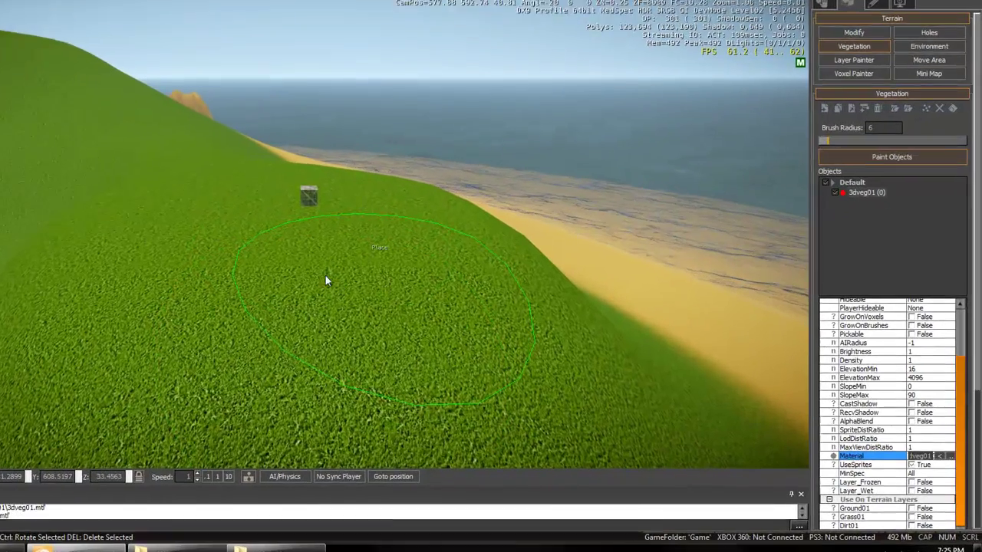
mouse_move(325, 280)
left_mouse_down()
mouse_move(312, 267)
mouse_move(344, 260)
mouse_move(303, 277)
mouse_move(398, 281)
left_mouse_up()
key("w")
right_click_drag(356, 265, 357, 264)
key("s")
key("w")
key("s")
key("w")
key("s")
mouse_move(358, 264)
left_mouse_down()
mouse_move(293, 301)
mouse_move(270, 156)
mouse_move(376, 278)
mouse_move(436, 175)
mouse_move(399, 199)
mouse_move(444, 191)
mouse_move(346, 233)
mouse_move(356, 218)
left_mouse_up()
key("s")
key("w")
right_click_drag(356, 219, 338, 211)
key("s")
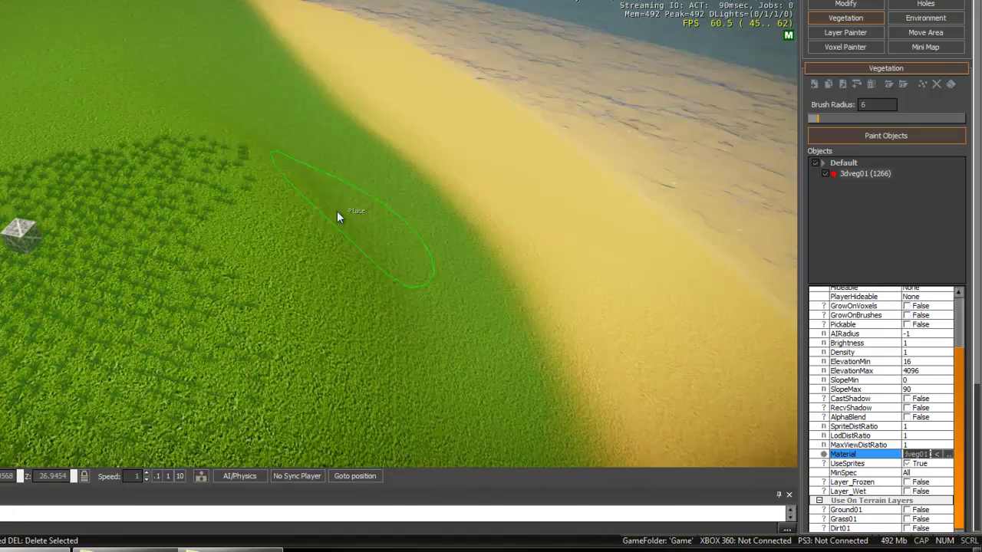
- Extend the painted 3dveg01 vegetation across more of the grassy hill towards the beach
left_click_drag(339, 212, 219, 191)
right_click_drag(220, 190, 232, 195)
mouse_move(233, 196)
left_mouse_down()
mouse_move(47, 225)
mouse_move(233, 241)
left_mouse_up()
right_click_drag(232, 241, 232, 241)
key("w")
key("s")
mouse_move(431, 295)
right_mouse_down()
mouse_move(418, 297)
mouse_move(438, 289)
right_mouse_up()
key("s")
left_click_drag(331, 353, 161, 228)
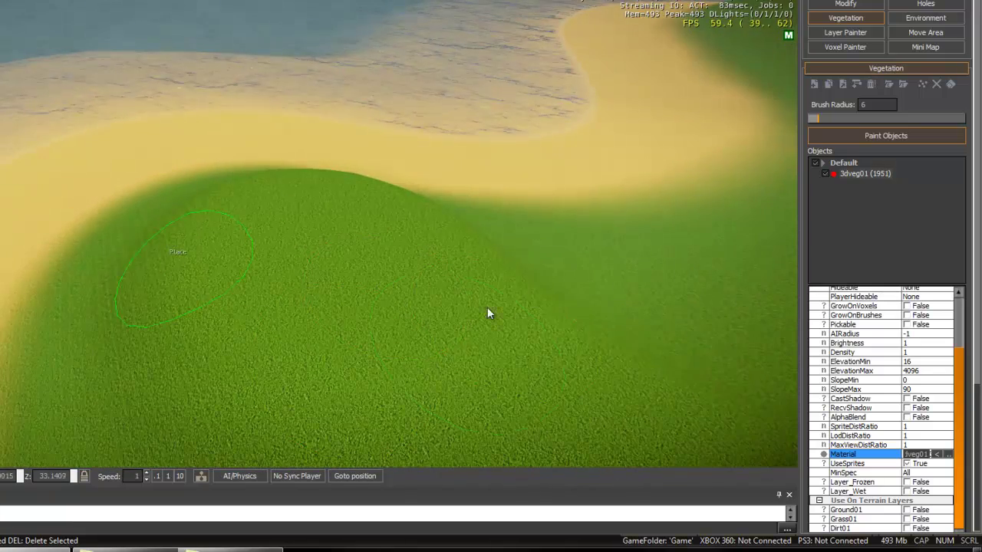
key("w")
mouse_move(460, 296)
right_mouse_down()
mouse_move(468, 293)
mouse_move(411, 320)
right_mouse_up()
key("w")
key("s")
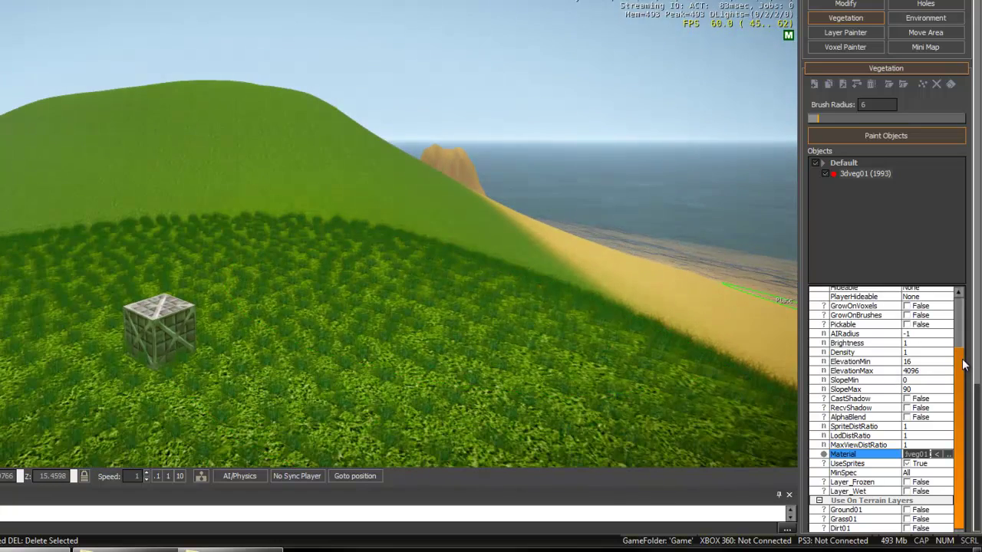
- Turn on CastShadow for the 3dveg01 vegetation object
left_click(907, 399)
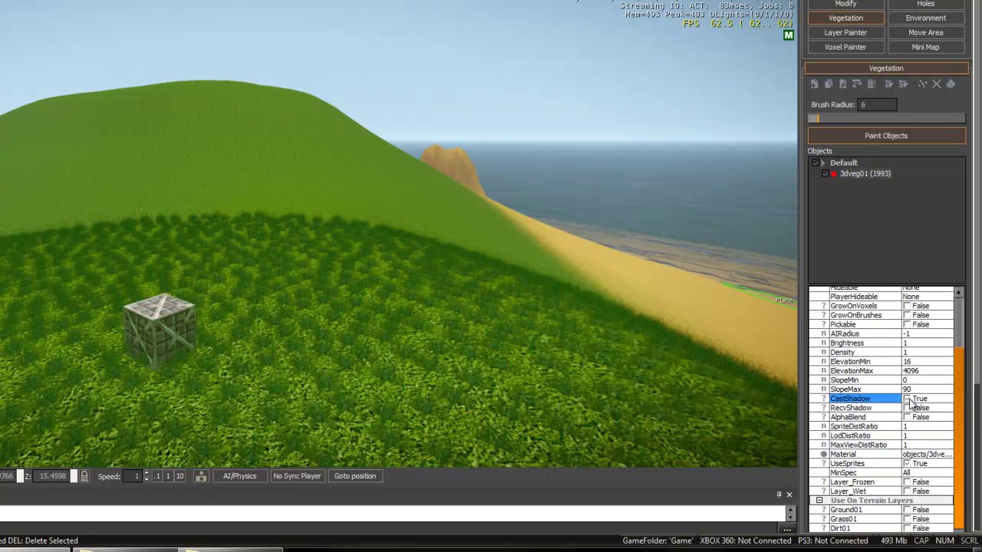
key("s")
right_click_drag(503, 278, 517, 286)
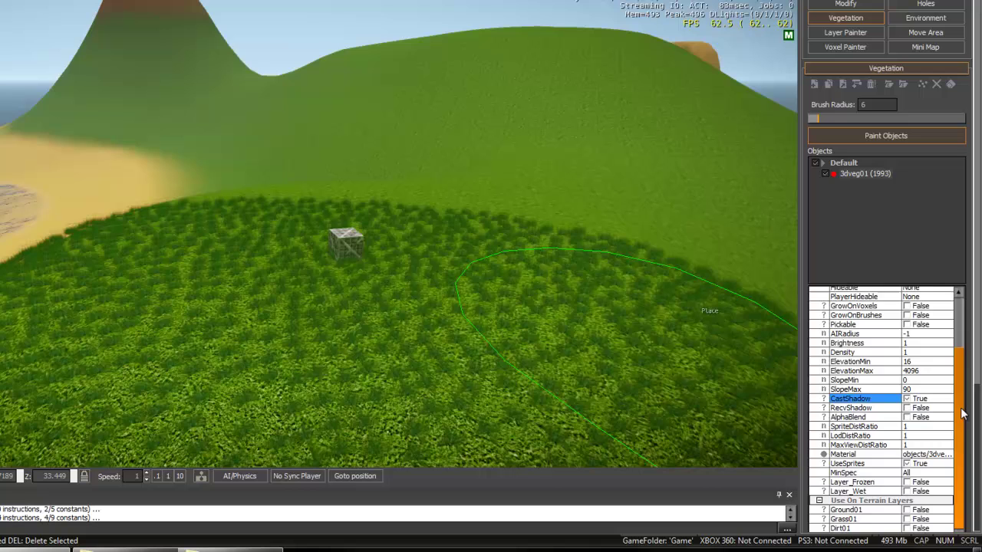
- Turn on AlignToTerrain and RandomRotation for the 3dveg01 vegetation object
left_click_drag(961, 406, 944, 337)
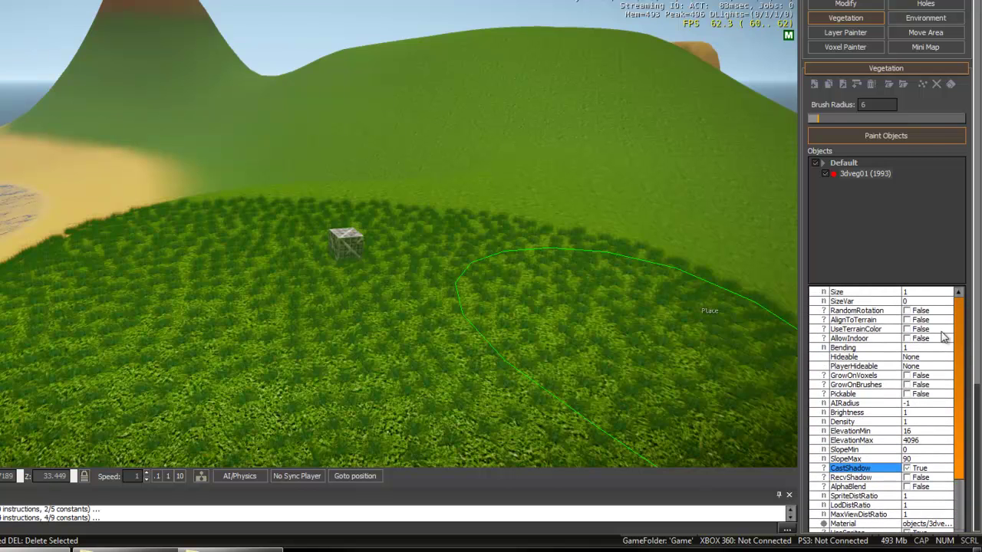
left_click(907, 321)
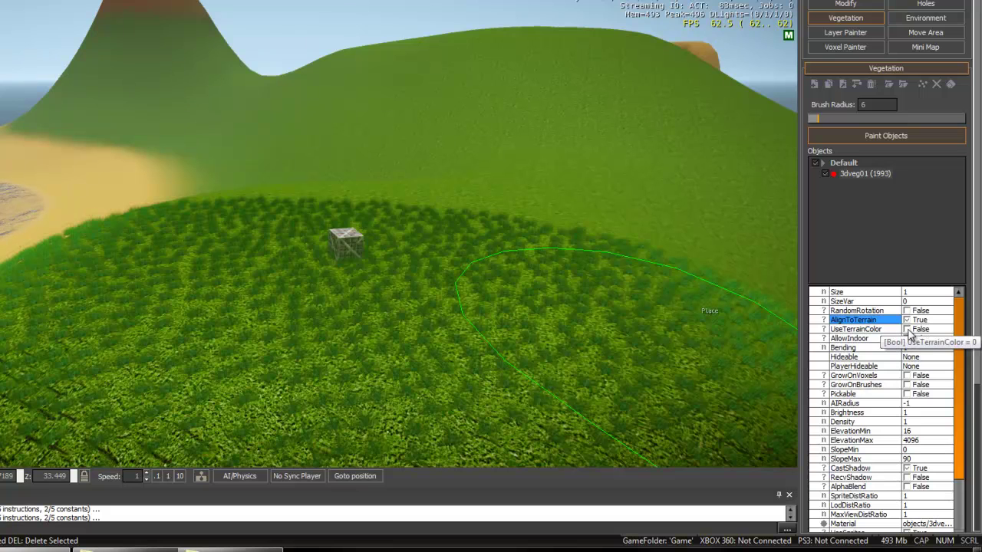
left_click(908, 310)
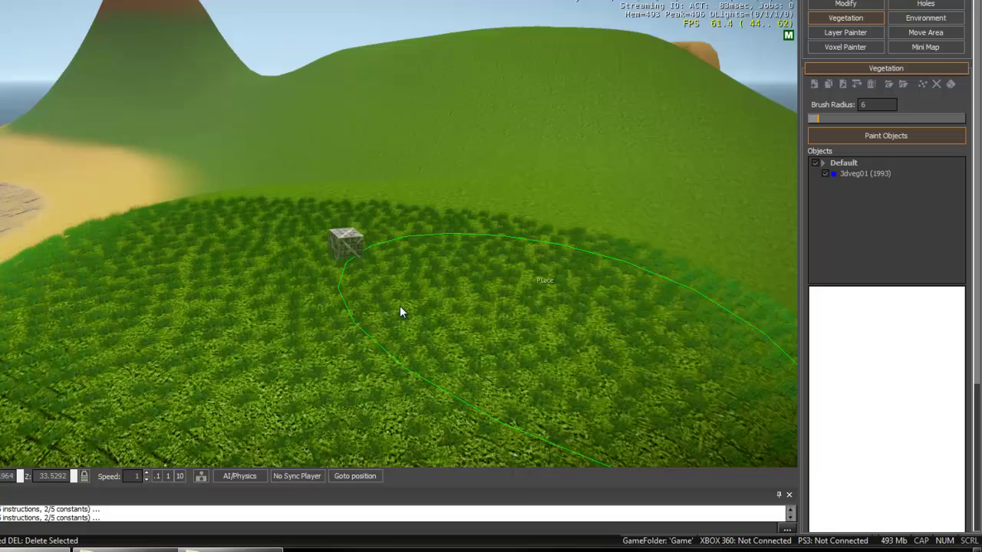
- Distribute the 3dveg01 vegetation over the whole terrain
right_click_drag(399, 306, 399, 306)
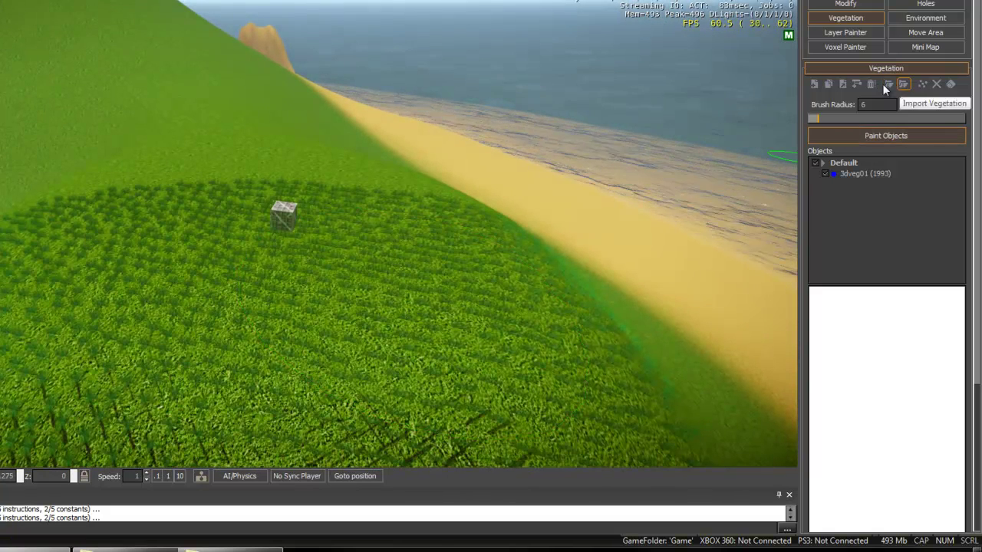
right_click_drag(414, 253, 415, 253)
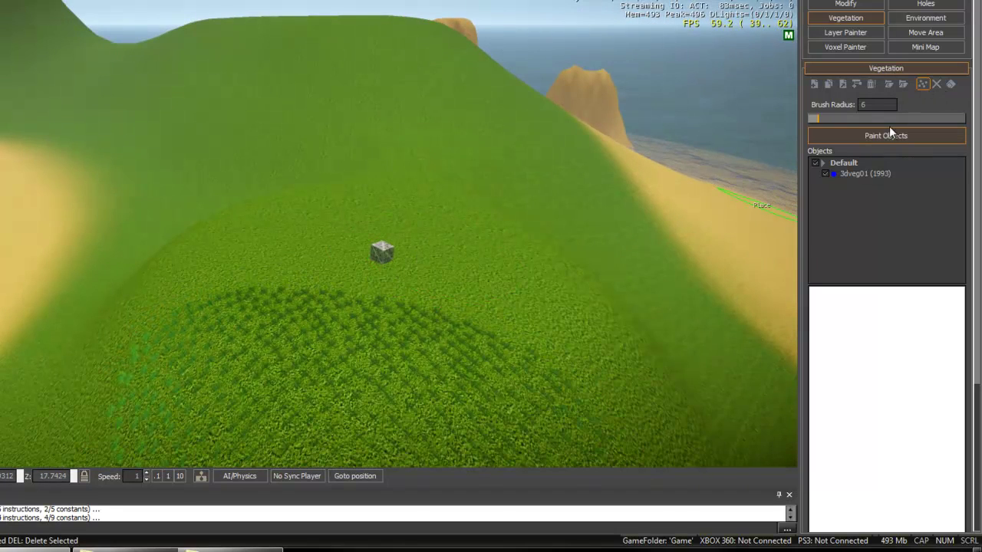
left_click(866, 173)
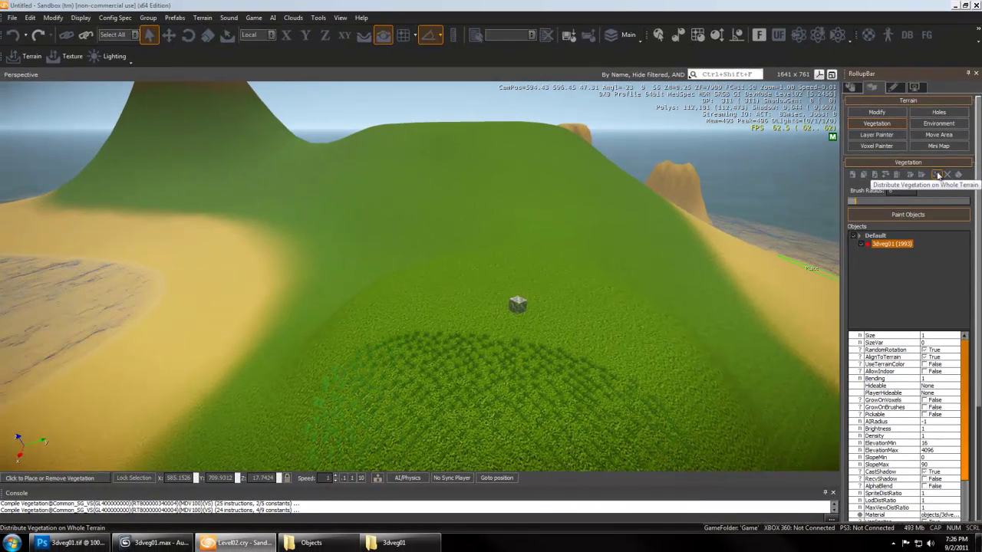
left_click(937, 175)
left_click(489, 295)
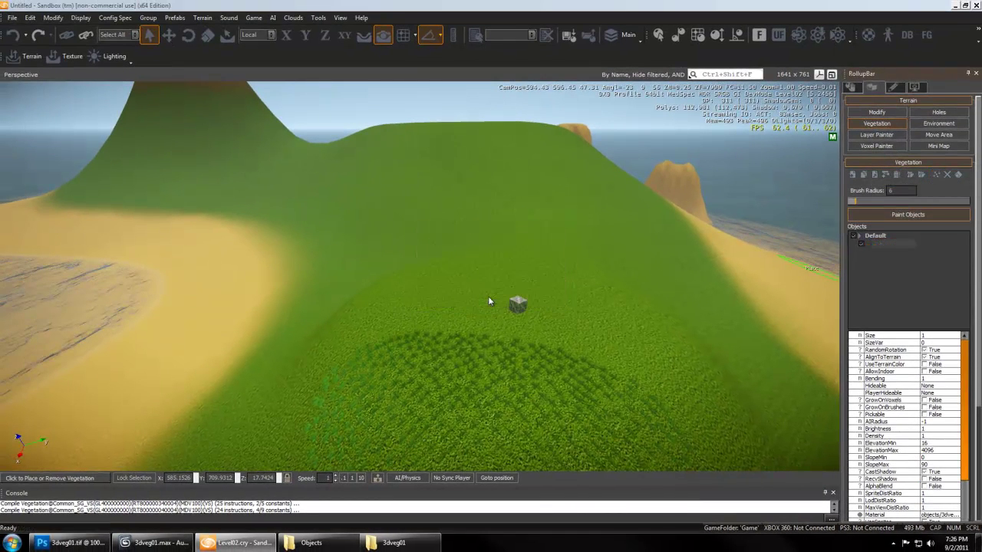
- Set the Size of the 3dveg01 vegetation object to 3 and inspect the grass around the crate
key("w")
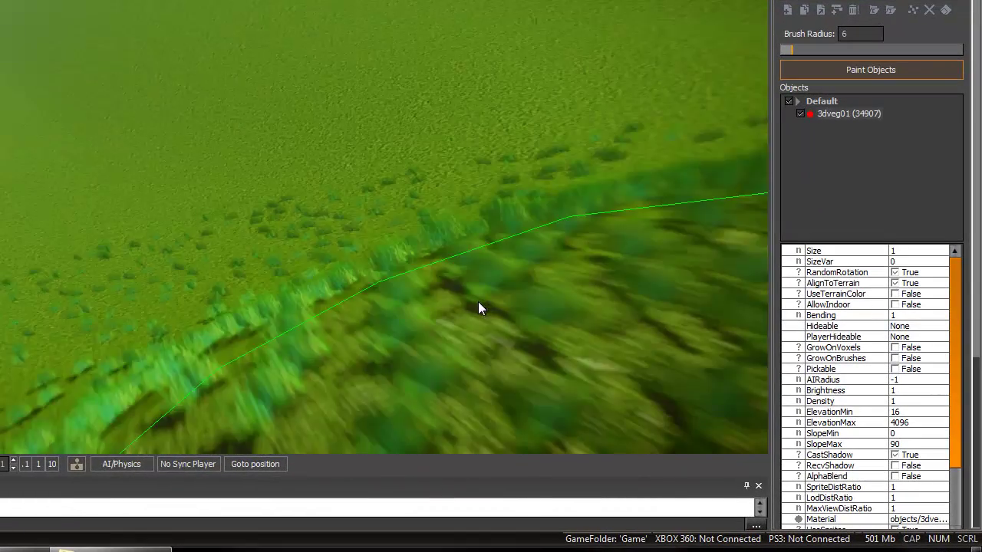
key("s")
right_click_drag(478, 303, 479, 302)
key("w")
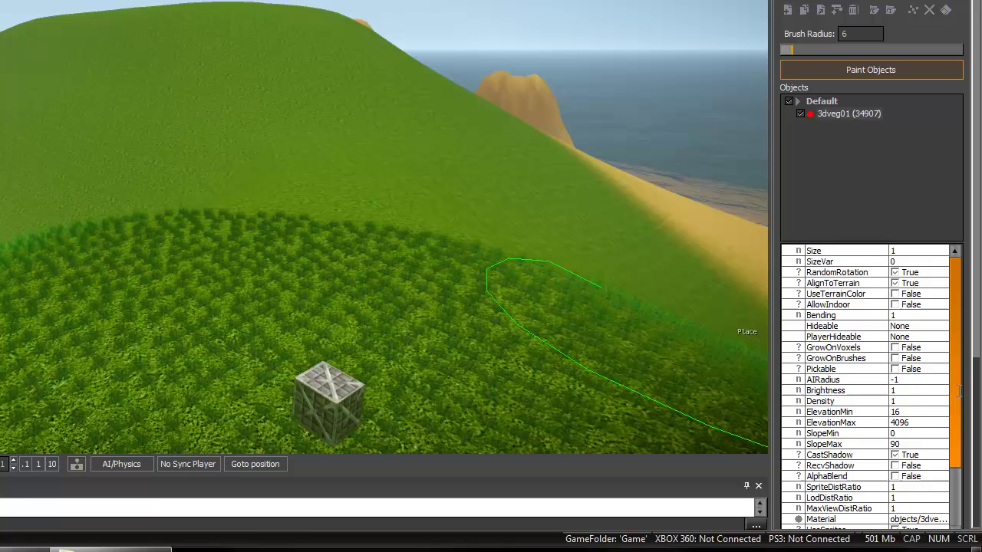
left_click(905, 250)
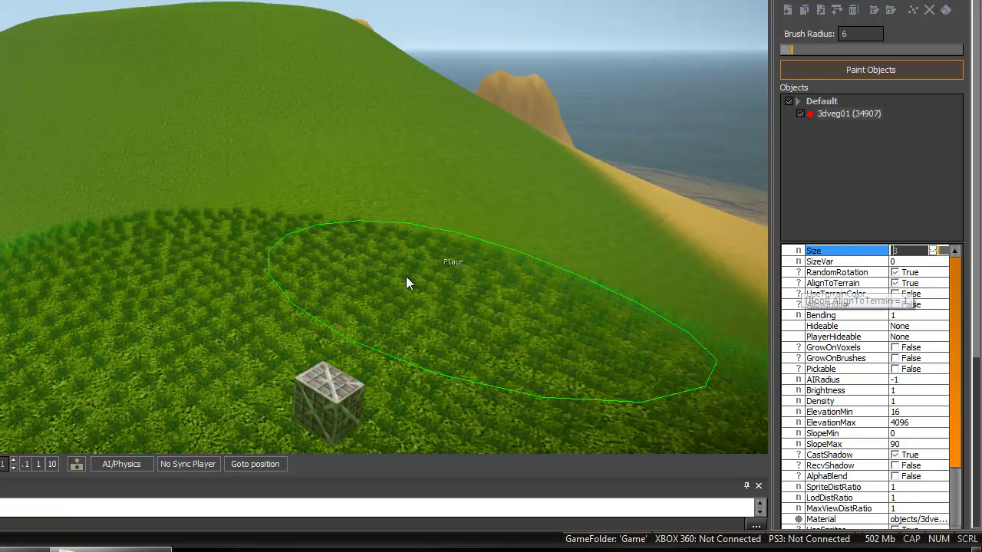
right_click_drag(406, 276, 403, 275)
key("w")
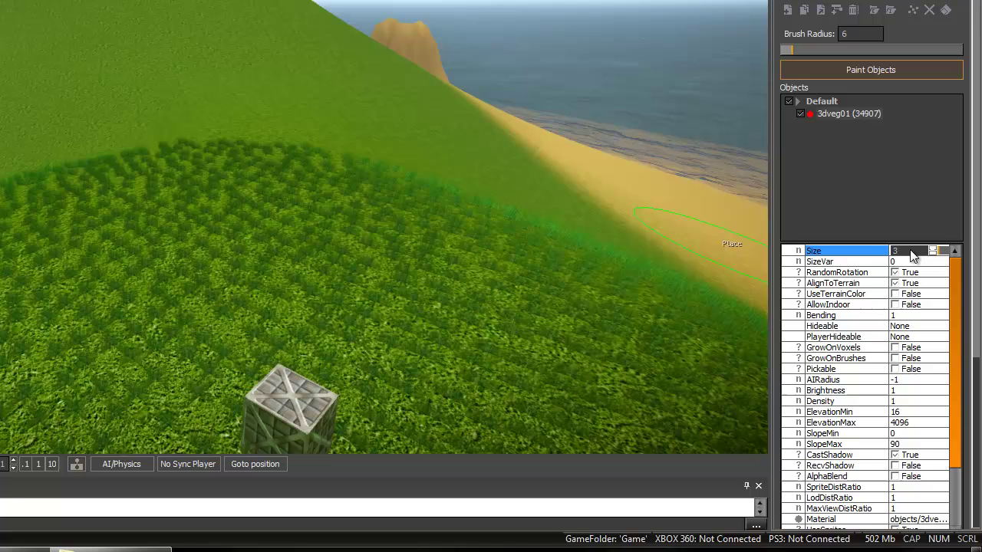
- Set the 3dveg01 vegetation's Size back to 1 and compare the grass on the hill near the crate
type("1")
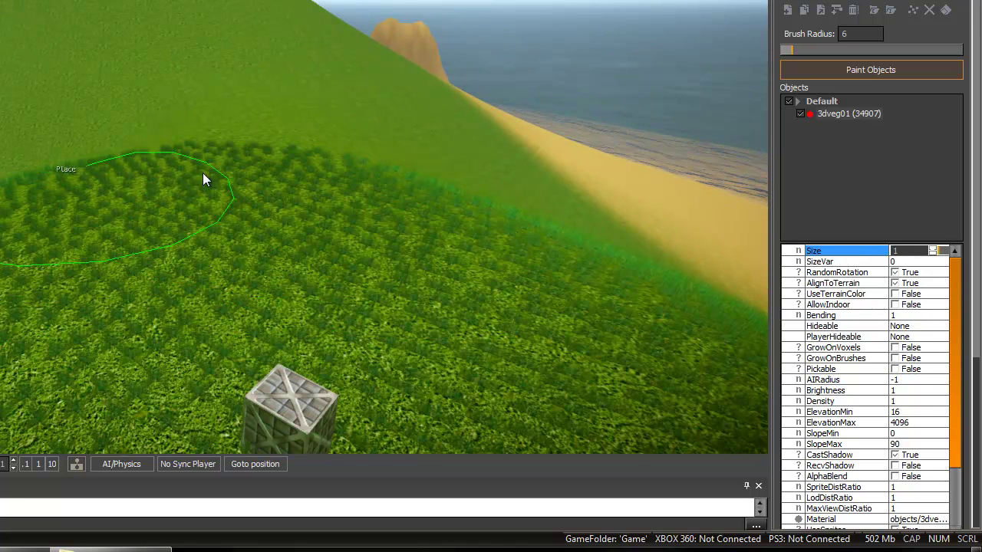
key("w")
right_click_drag(267, 191, 295, 210)
key("s")
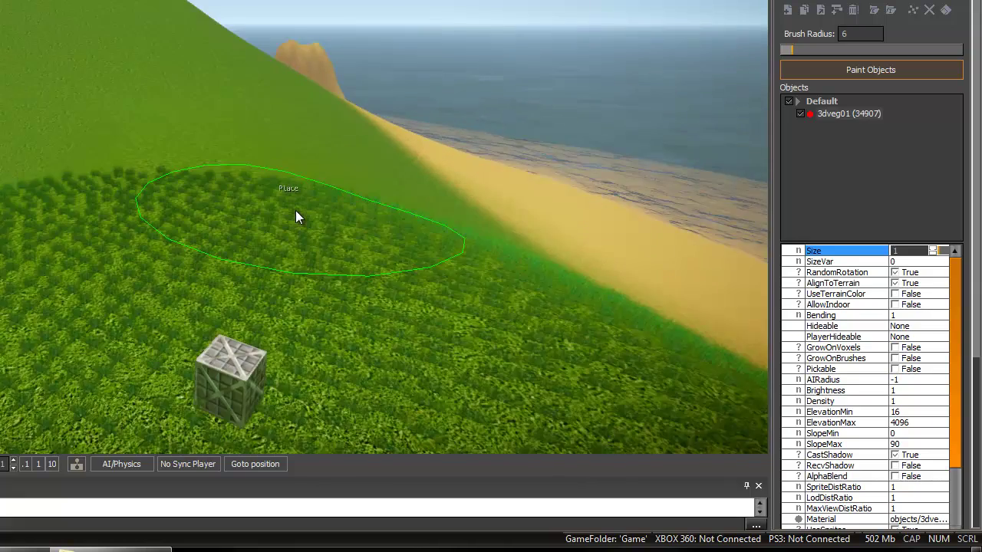
right_click_drag(353, 227, 359, 229)
key("w")
right_click_drag(291, 237, 303, 241)
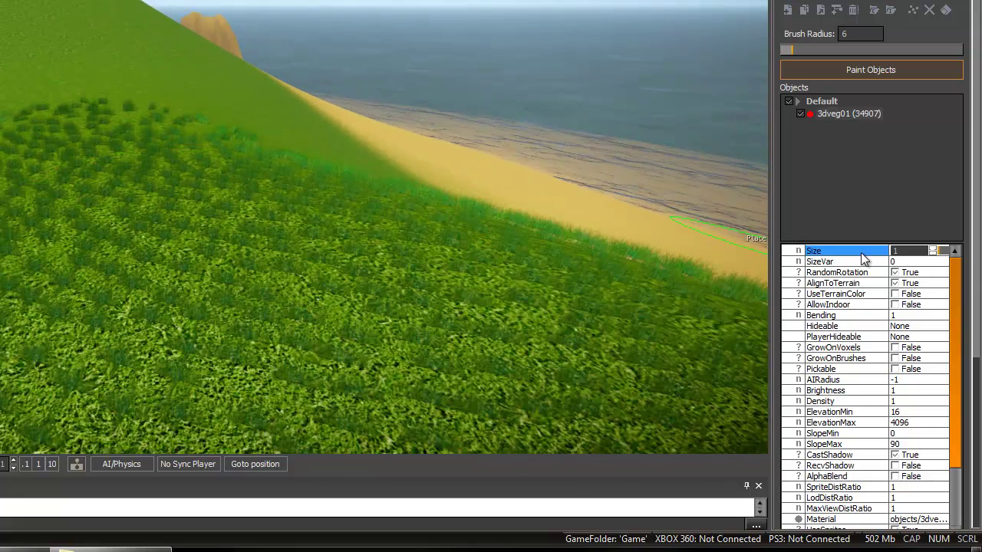
- Try a Size of 2 for the 3dveg01 vegetation object, and settle on a Size of 3
left_click_drag(899, 252, 866, 257)
type("2")
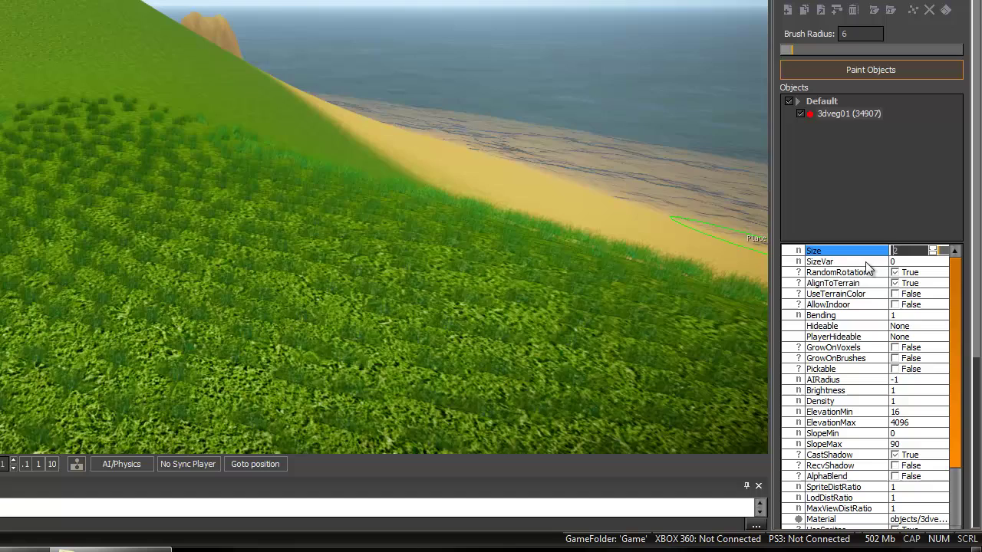
right_click_drag(223, 310, 193, 285)
key("w")
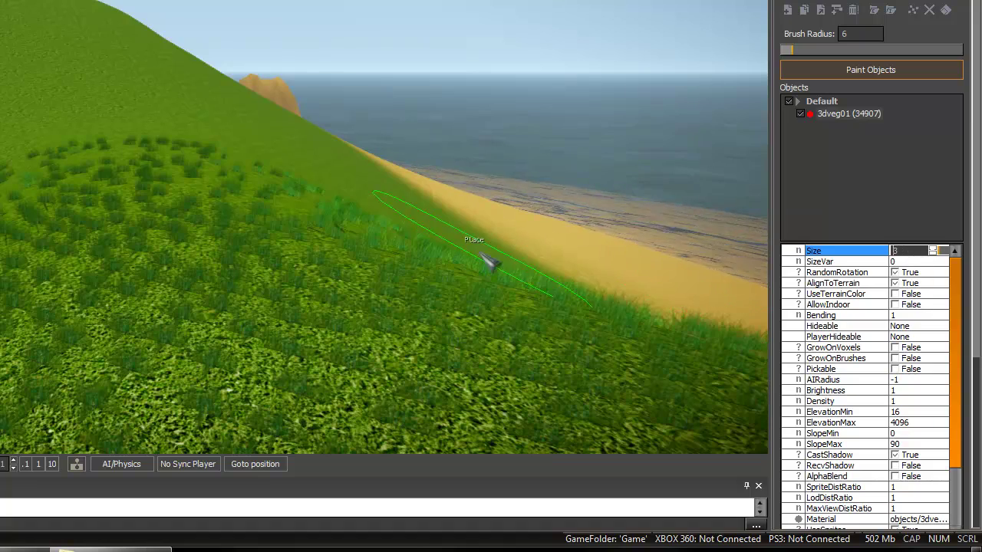
right_click_drag(364, 235, 365, 238)
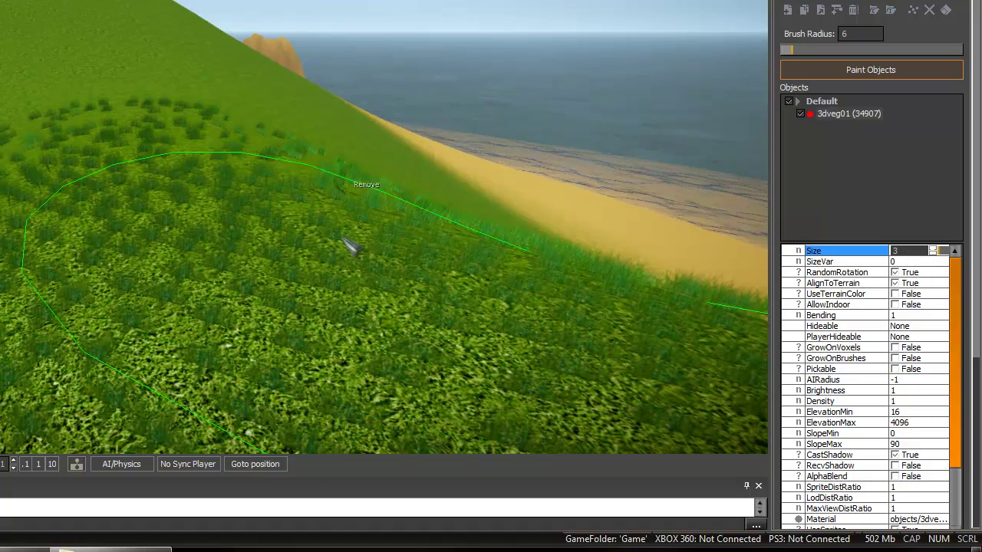
- Walk through the enlarged grass in game mode to examine it at ground level, and return to editing
key("ctrl+g")
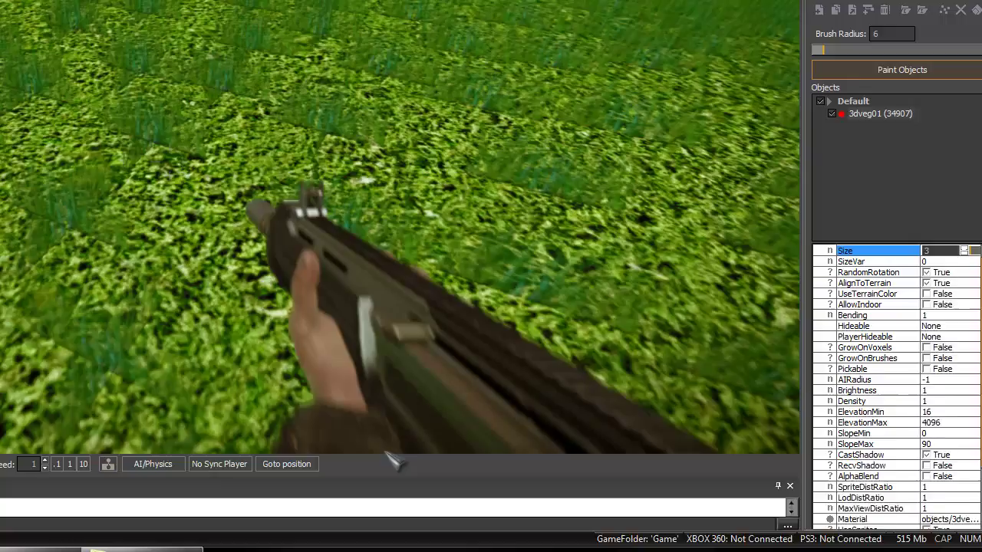
key("w")
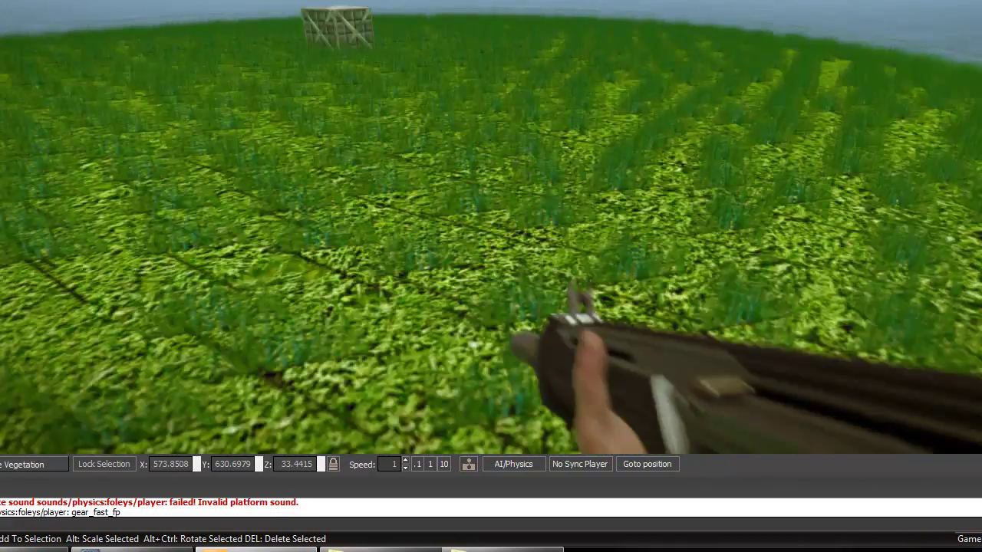
key("w")
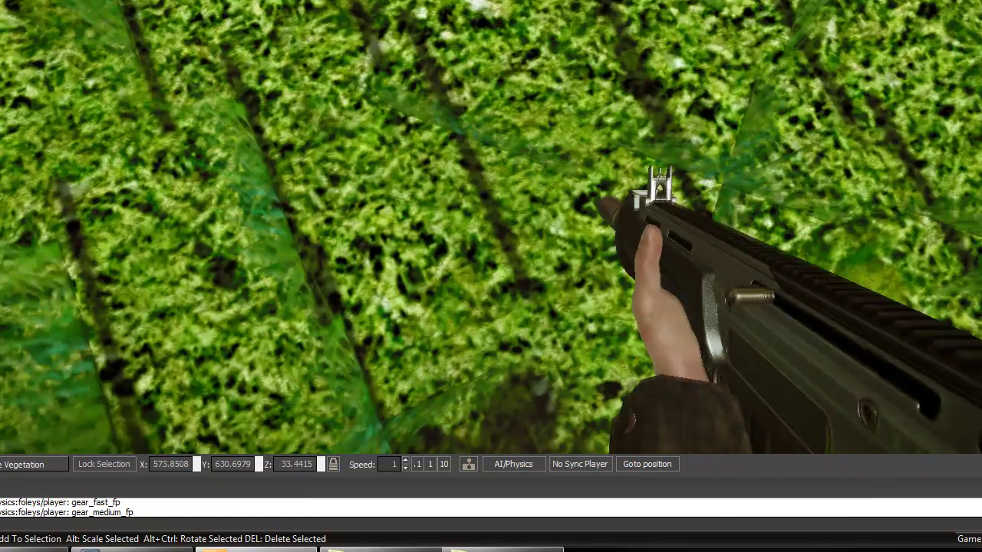
key("Escape")
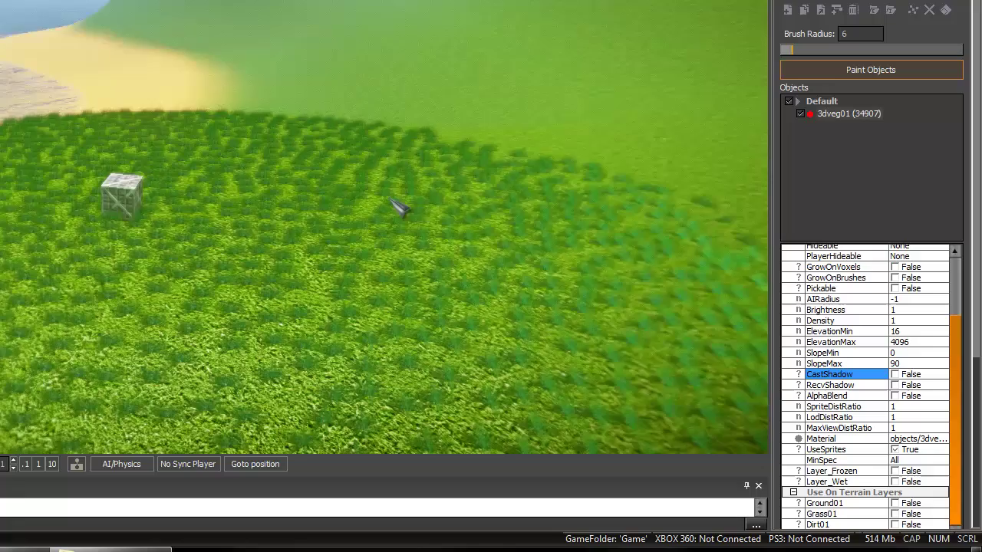
- Walk around the crate in game mode to examine the surrounding grass and shadows from several distances
key("ctrl+g")
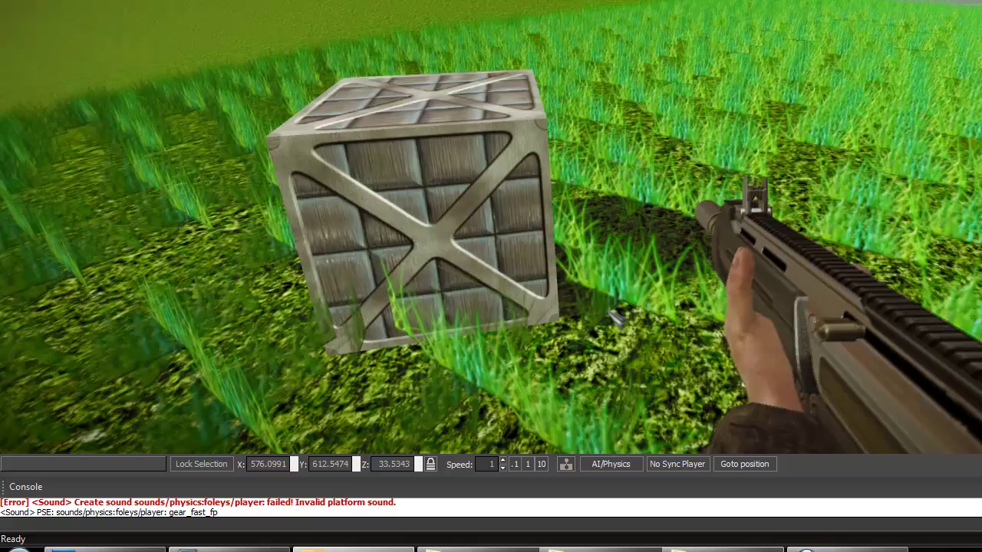
key("d")
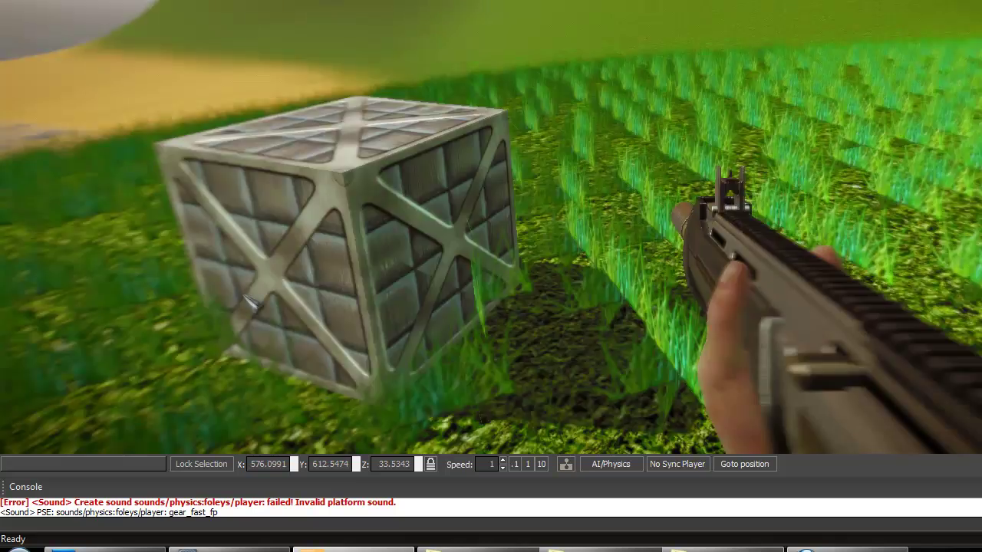
key("s")
right_click(211, 263)
key("s")
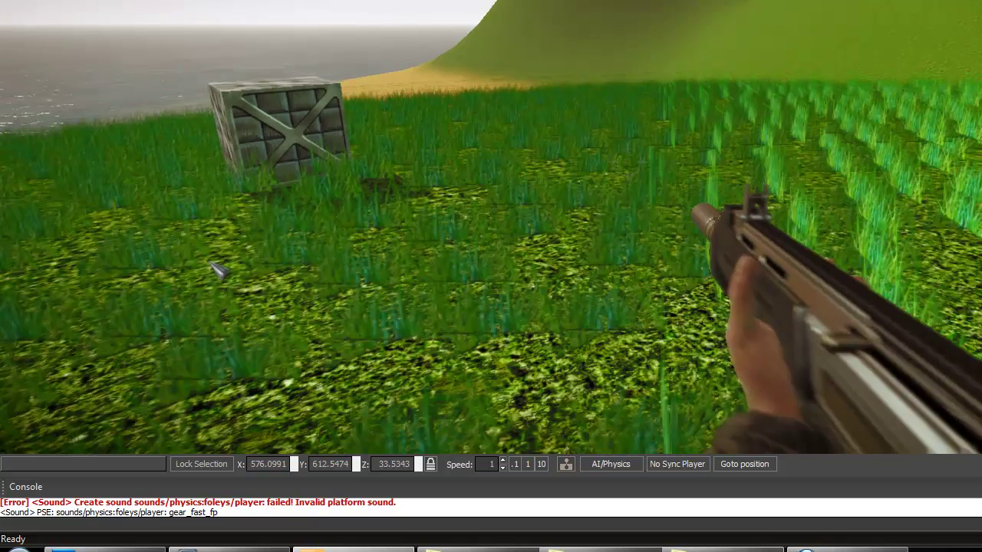
key("d")
key("w")
key("w")
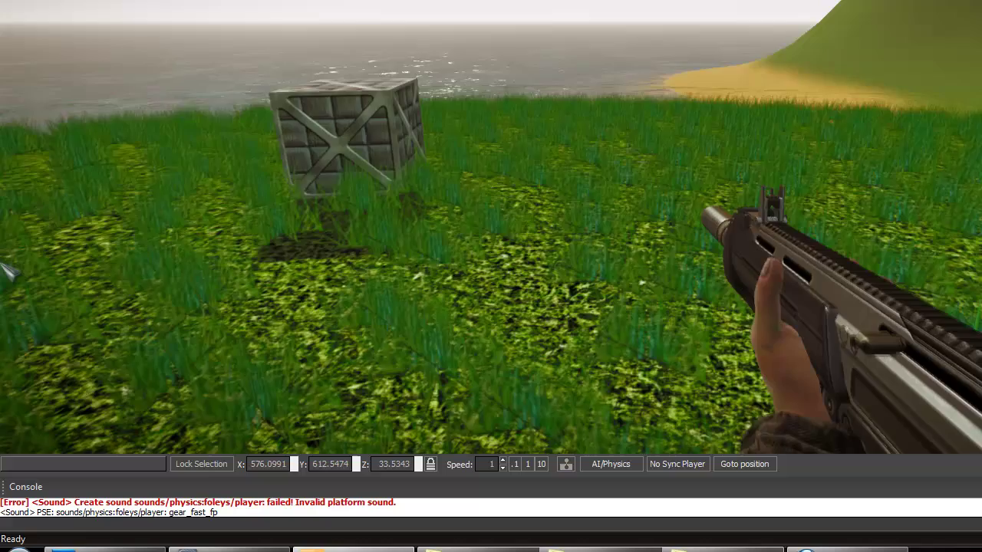
right_click(9, 272)
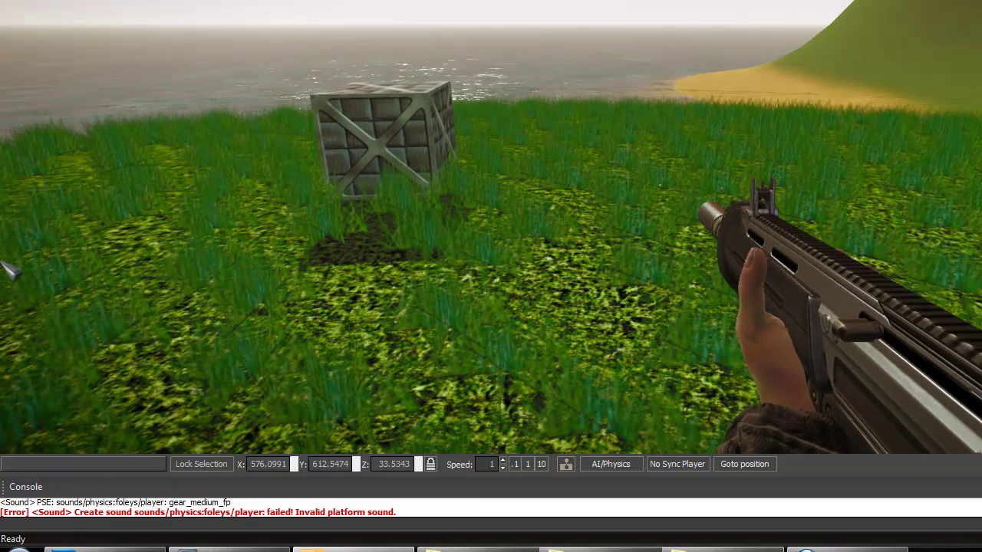
key("w")
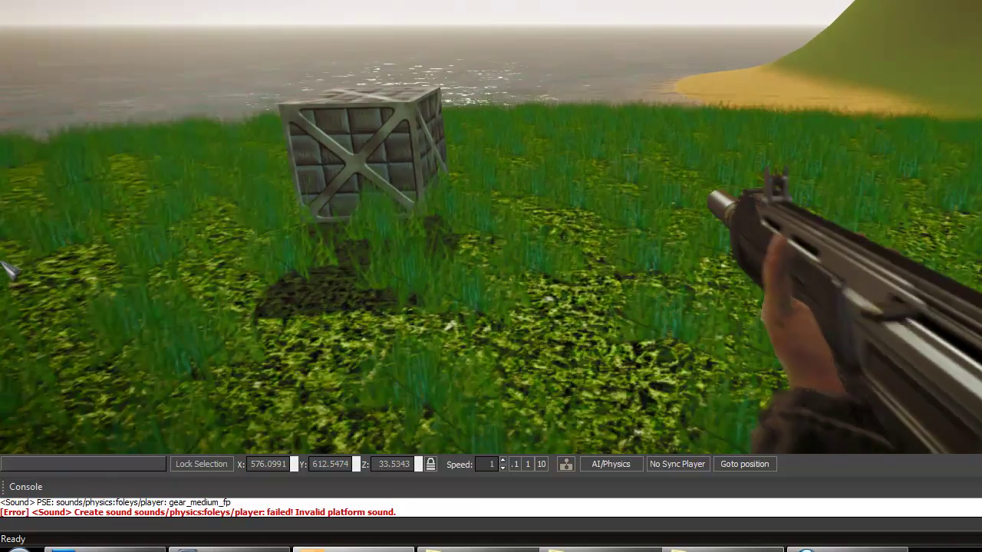
key("w")
right_click(9, 270)
scroll(27, 244, "down", 1)
key("s")
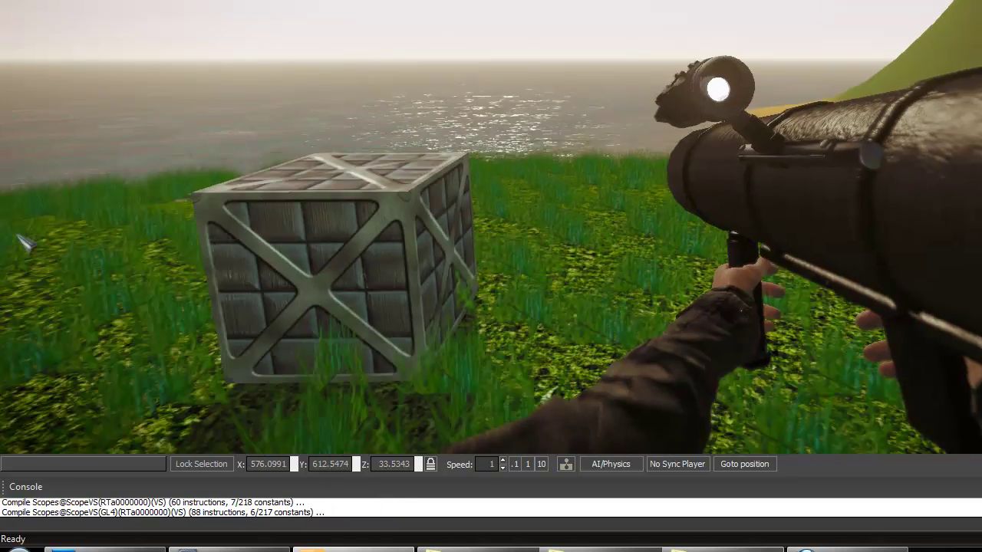